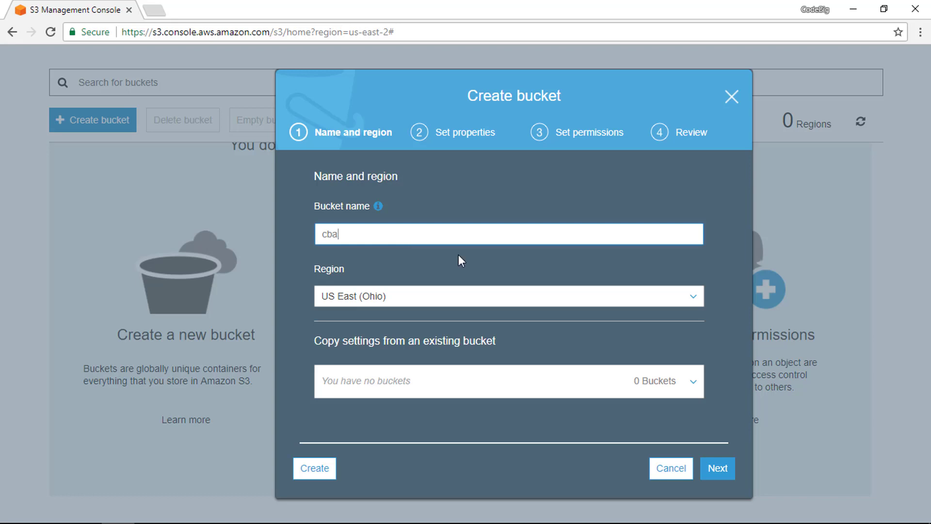
# - Set the new bucket's region to Asia Pacific (Mumbai) and try to continue with cba as its name
pyautogui.click(694, 301)
pyautogui.scroll(-1, 585, 337)
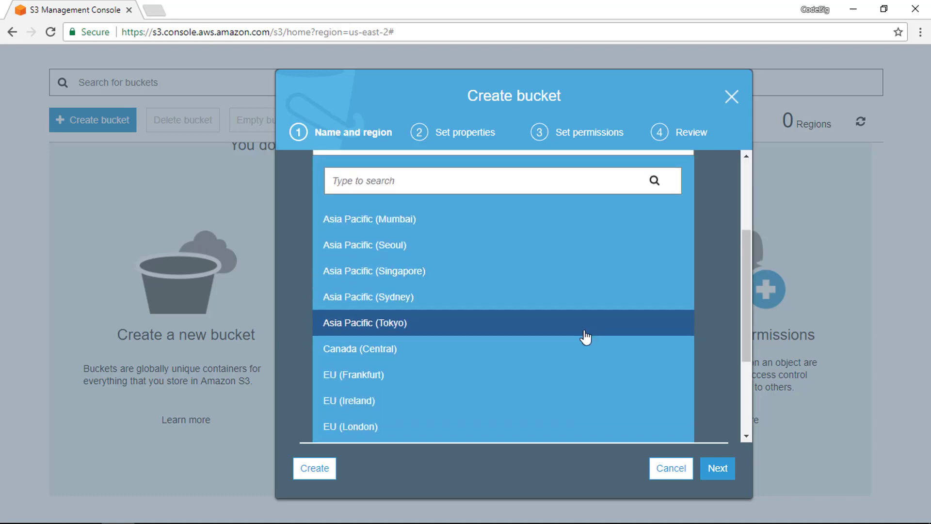
pyautogui.scroll(-3, 585, 337)
pyautogui.scroll(5, 583, 339)
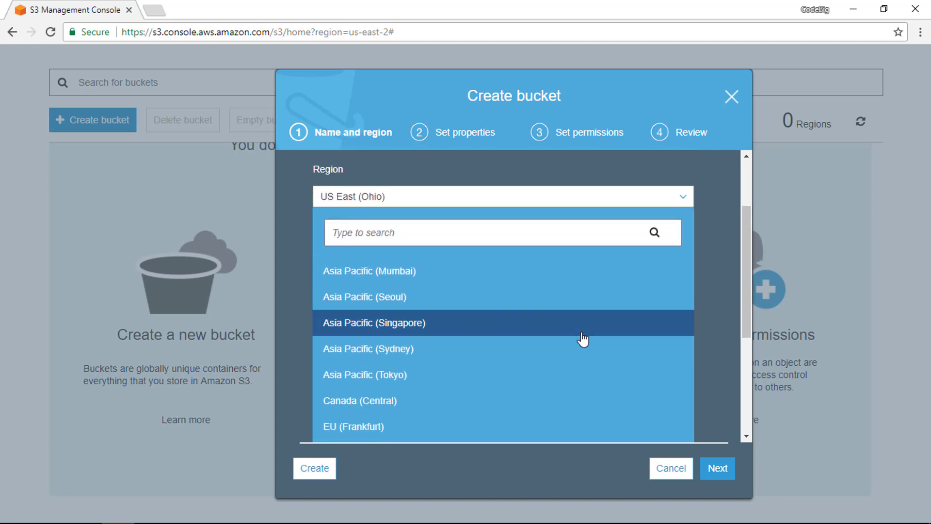
pyautogui.scroll(-3, 582, 340)
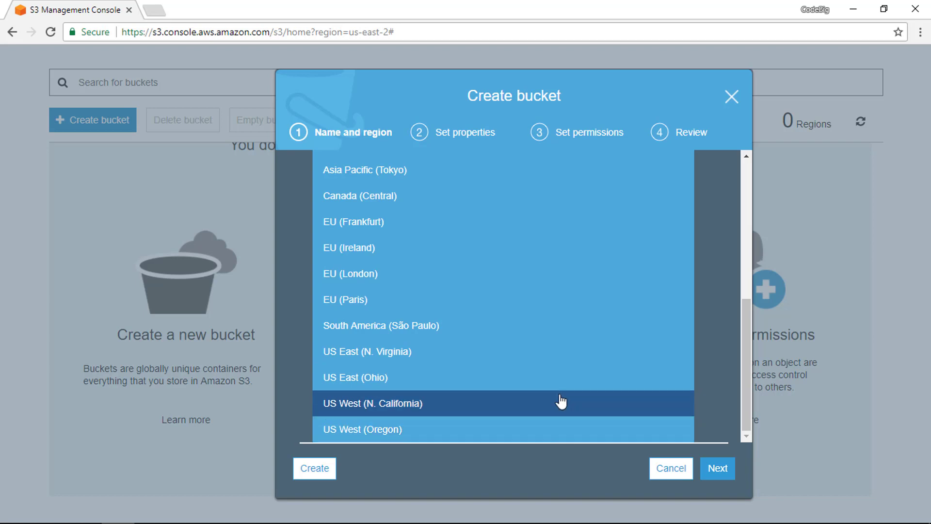
pyautogui.scroll(4, 556, 367)
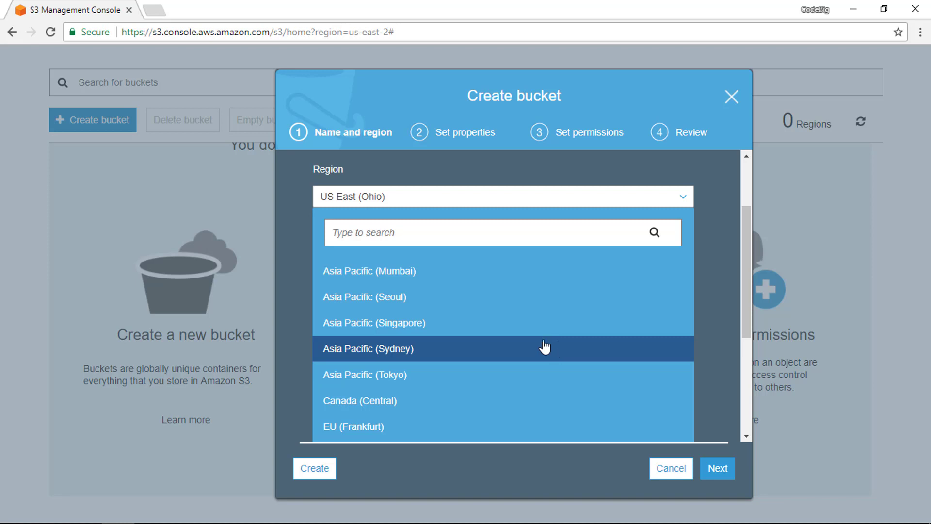
pyautogui.click(467, 285)
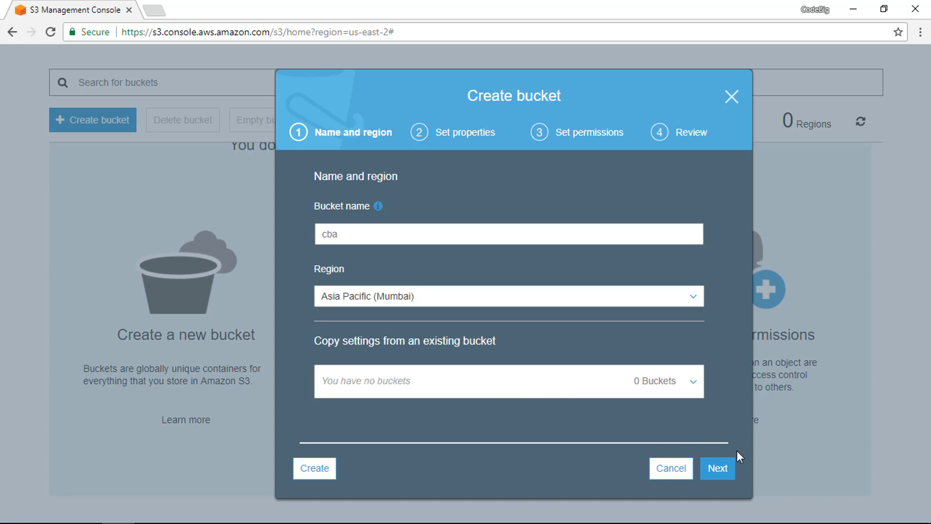
pyautogui.click(718, 468)
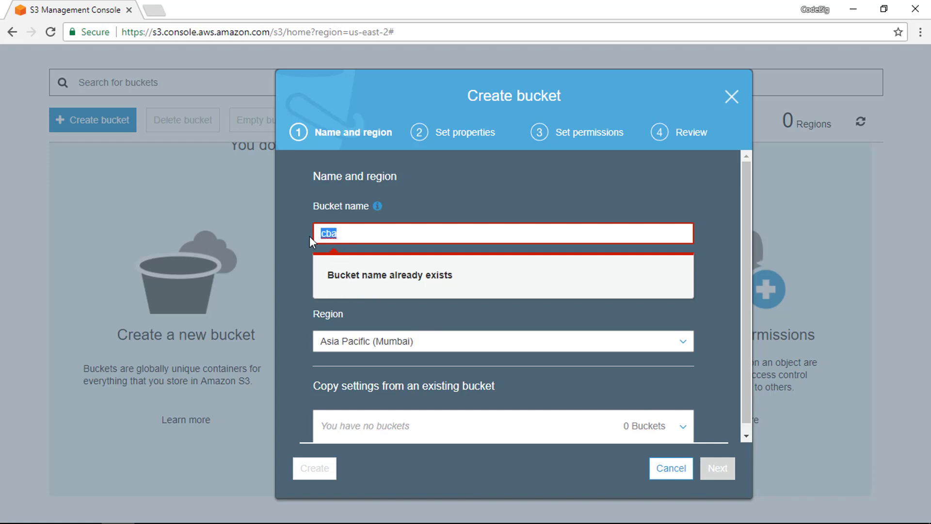
# - Replace the new bucket's name with codebig-course
pyautogui.press('BackSpace')
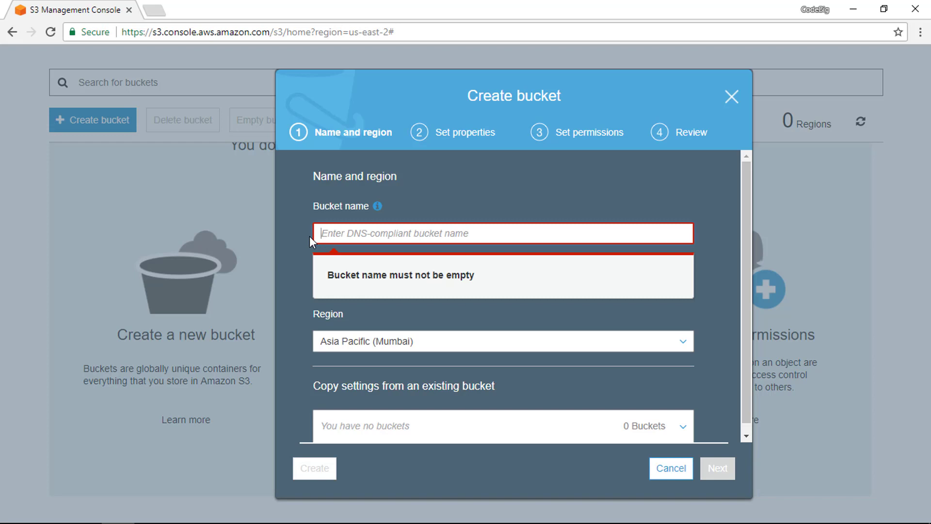
pyautogui.write('codebig')
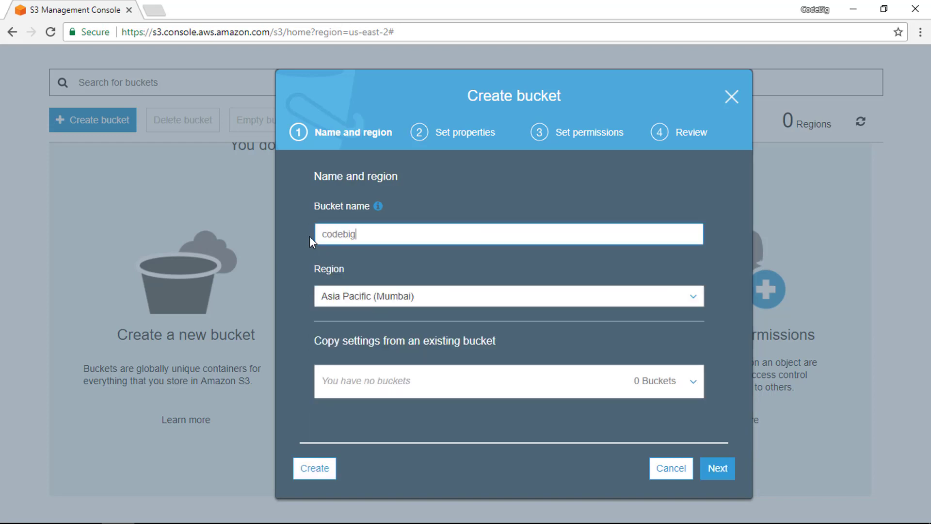
pyautogui.write('-')
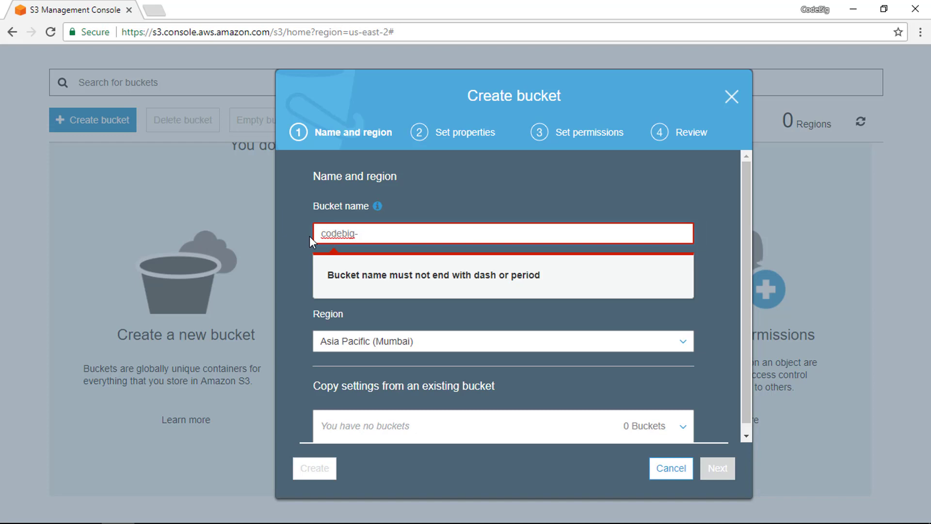
pyautogui.write('cours')
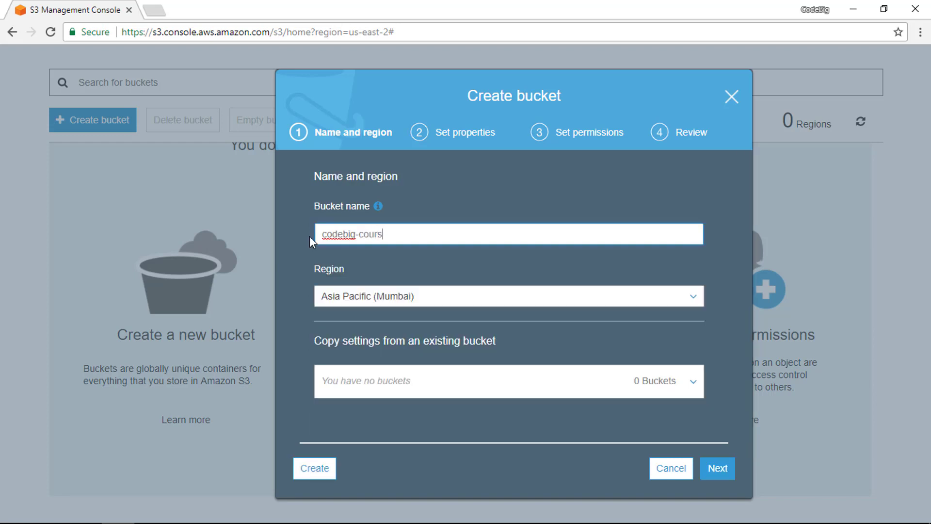
pyautogui.write('e')
# - Accept the default properties and permissions and create the codebig-course bucket
pyautogui.click(712, 466)
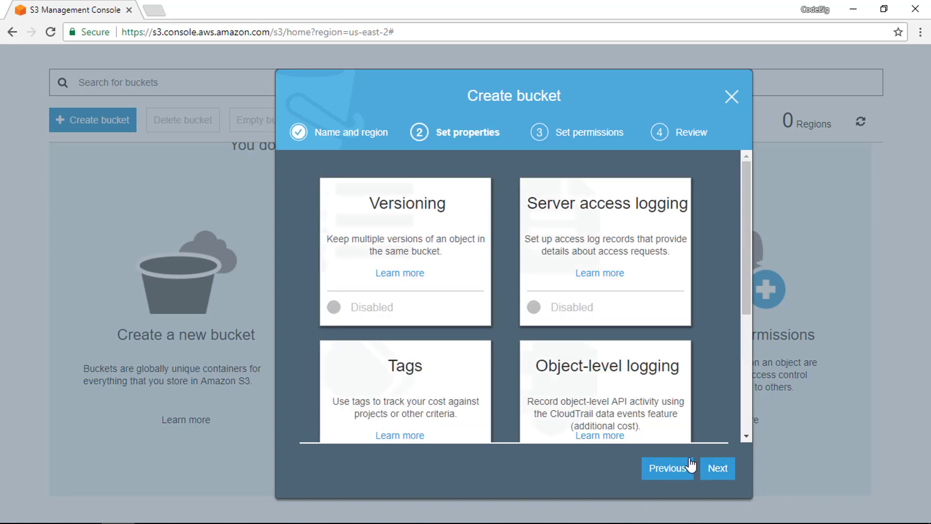
pyautogui.click(716, 471)
pyautogui.click(715, 471)
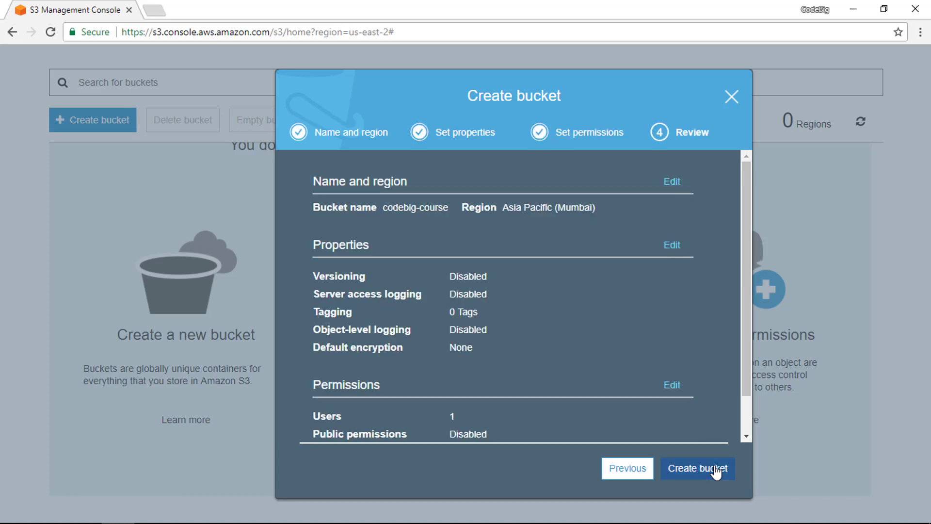
pyautogui.click(716, 471)
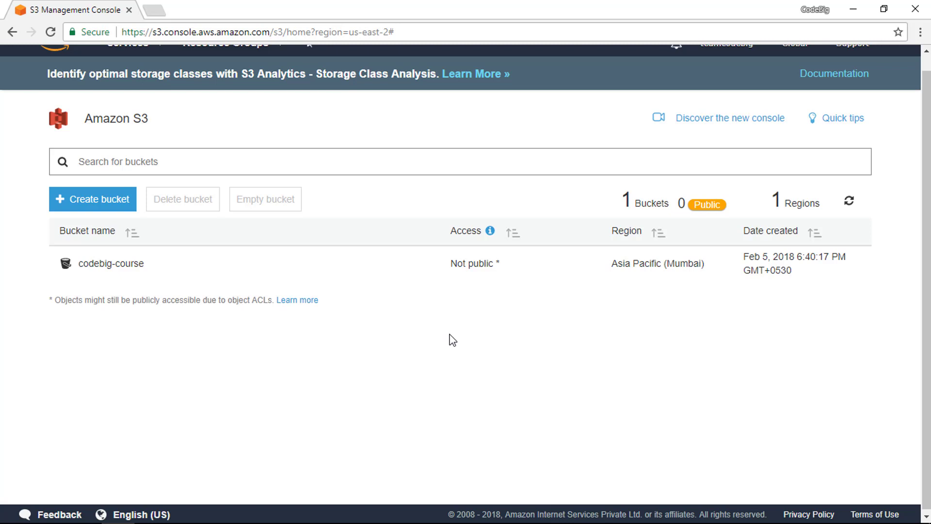
# - Create a second bucket named codebig-course-family in US East (Ohio) with default properties and permissions
pyautogui.click(71, 200)
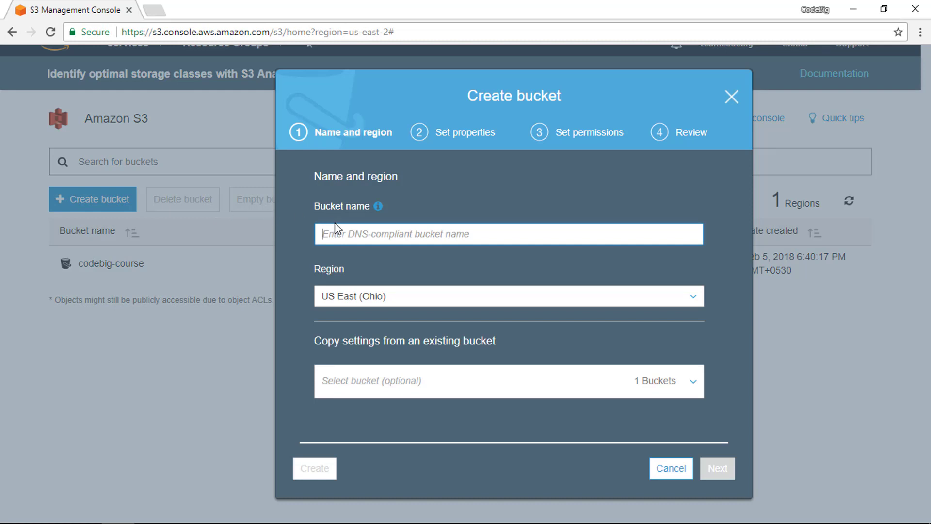
pyautogui.write('cod')
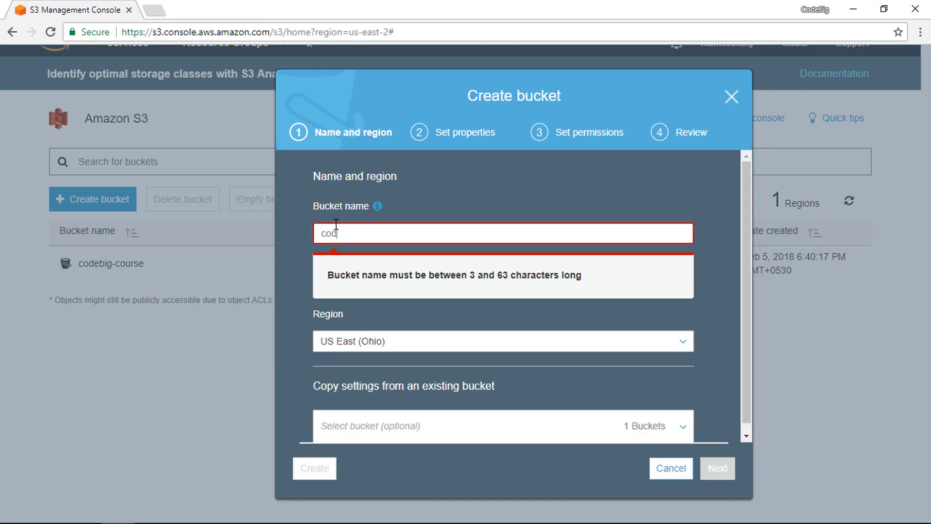
pyautogui.write('ebig-cou')
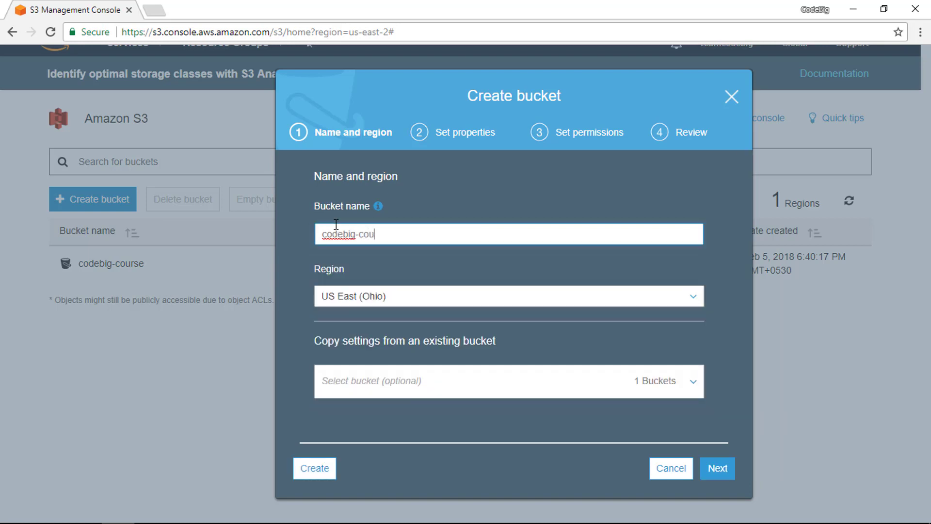
pyautogui.write('rse-family')
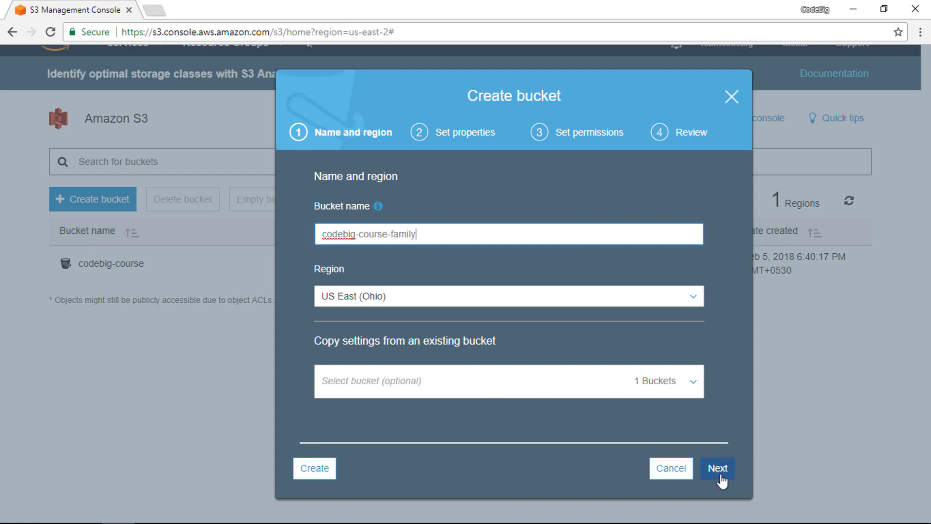
pyautogui.click(719, 469)
pyautogui.click(719, 468)
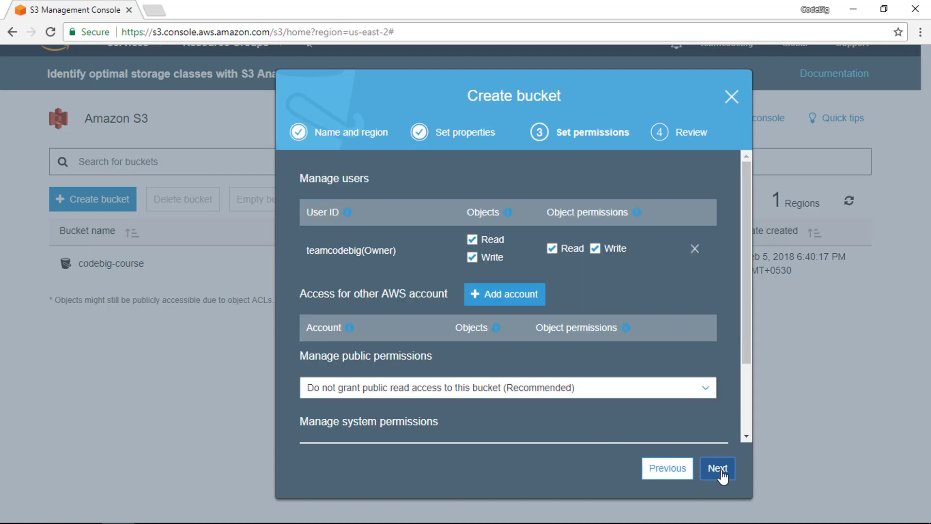
pyautogui.click(719, 468)
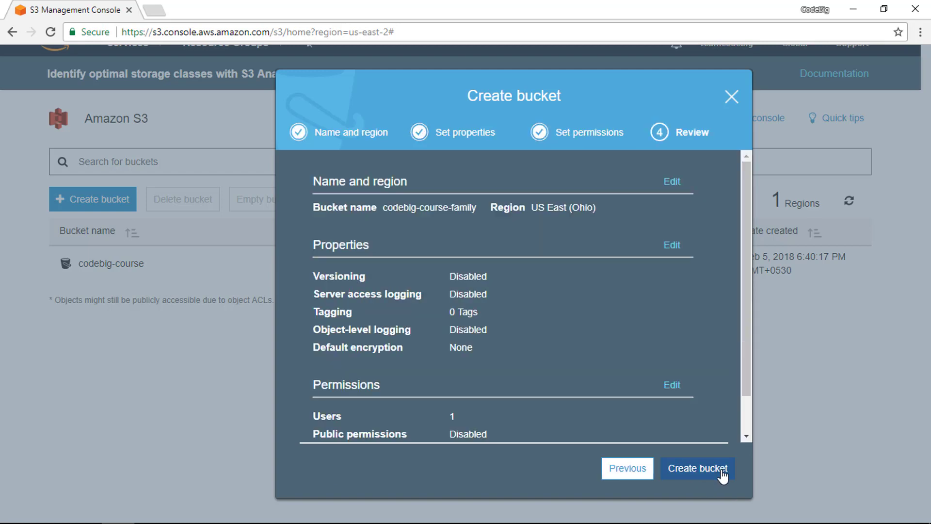
pyautogui.click(722, 473)
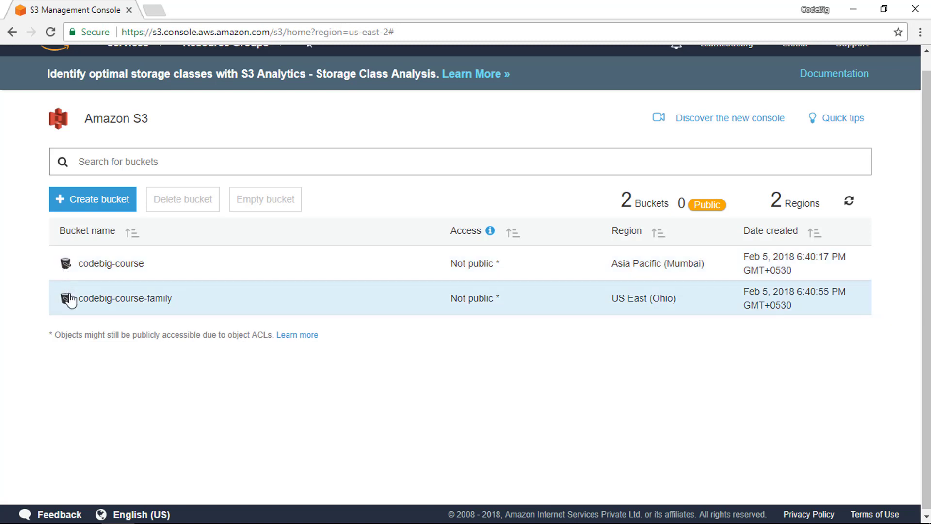
# - Delete the codebig-course-family bucket, entering its name codebig-course-family as confirmation
pyautogui.click(71, 299)
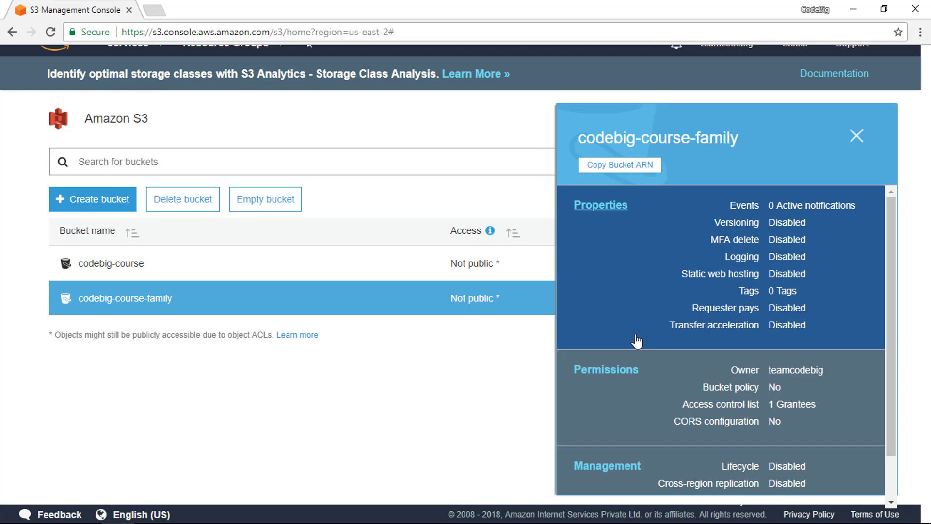
pyautogui.click(191, 202)
pyautogui.click(331, 241)
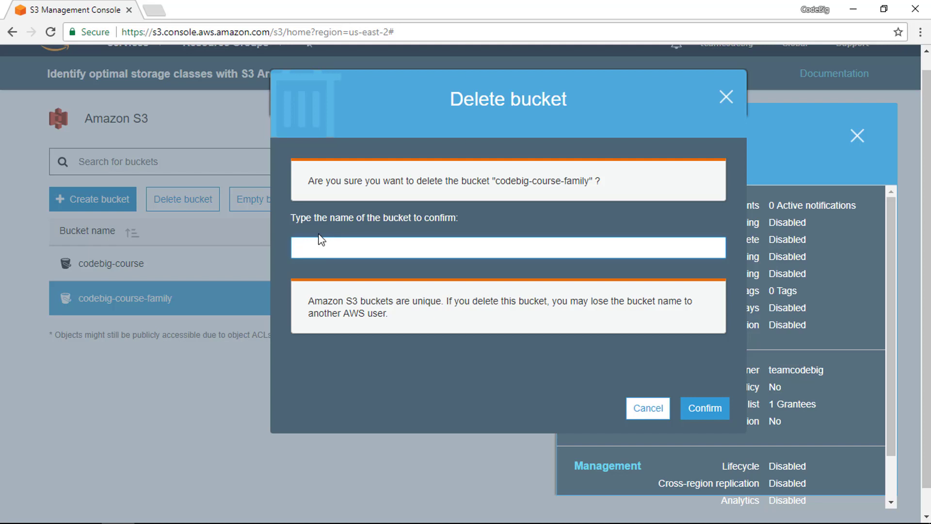
pyautogui.write('codebig-course-')
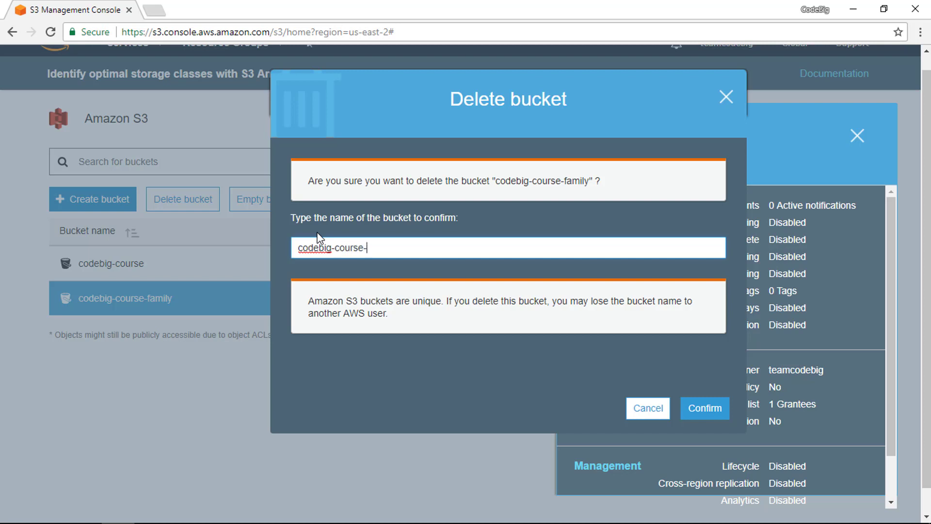
pyautogui.write('family')
pyautogui.click(706, 410)
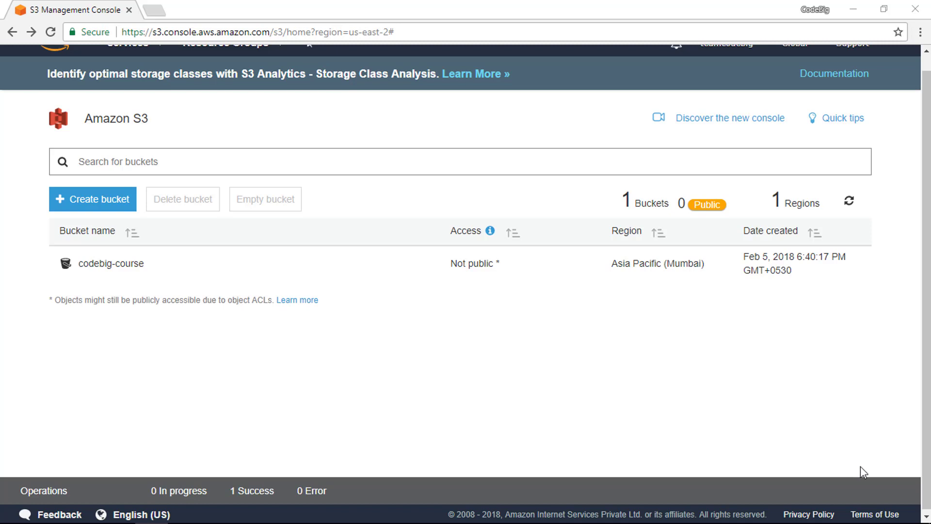
# - Open the codebig-course bucket and upload the logo.jpg image from the Desktop with default settings
pyautogui.click(139, 266)
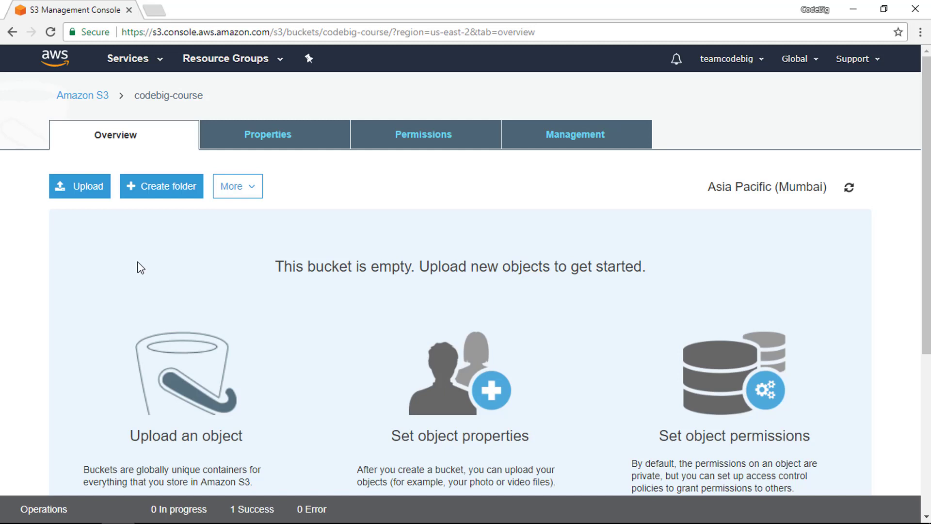
pyautogui.scroll(-2, 149, 280)
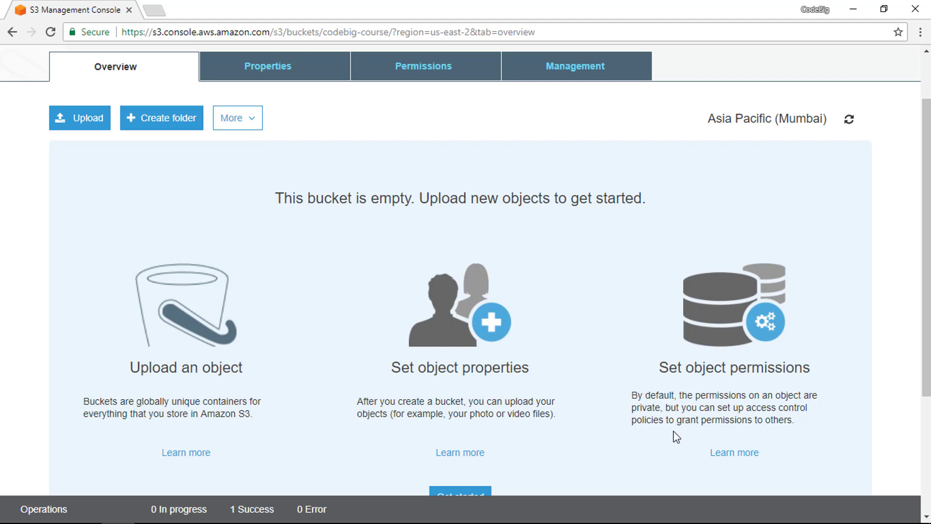
pyautogui.scroll(-3, 553, 417)
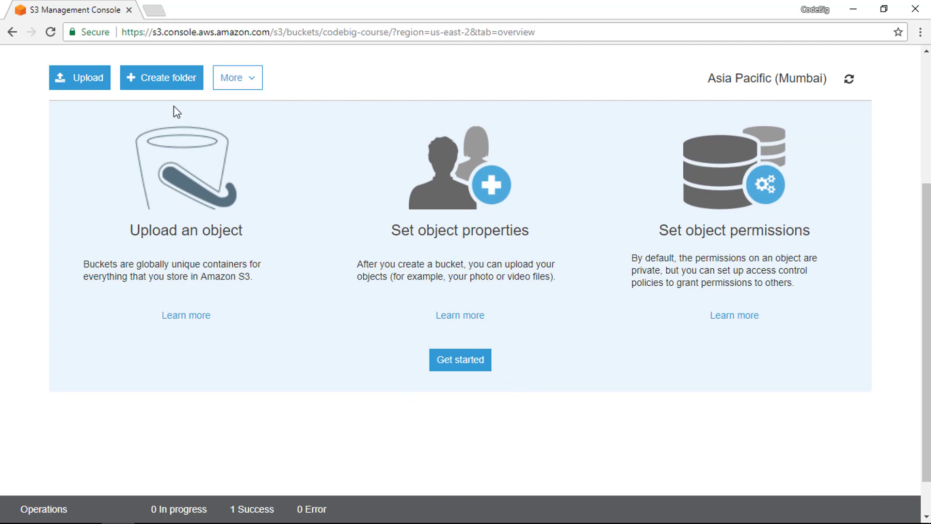
pyautogui.click(79, 79)
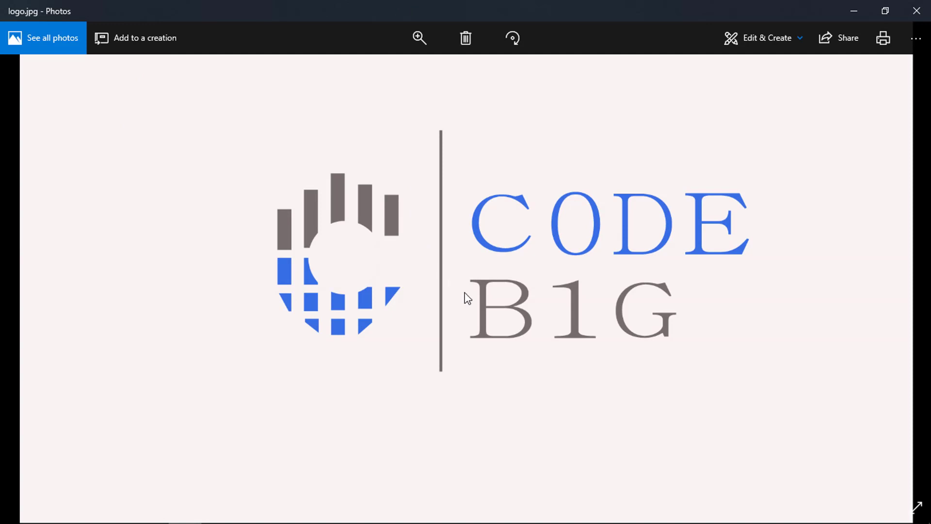
pyautogui.click(915, 11)
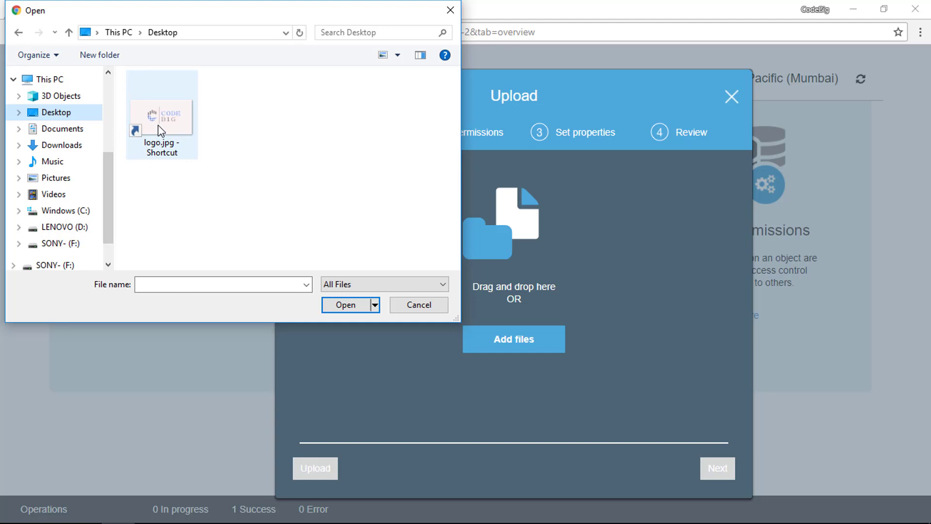
pyautogui.click(160, 131)
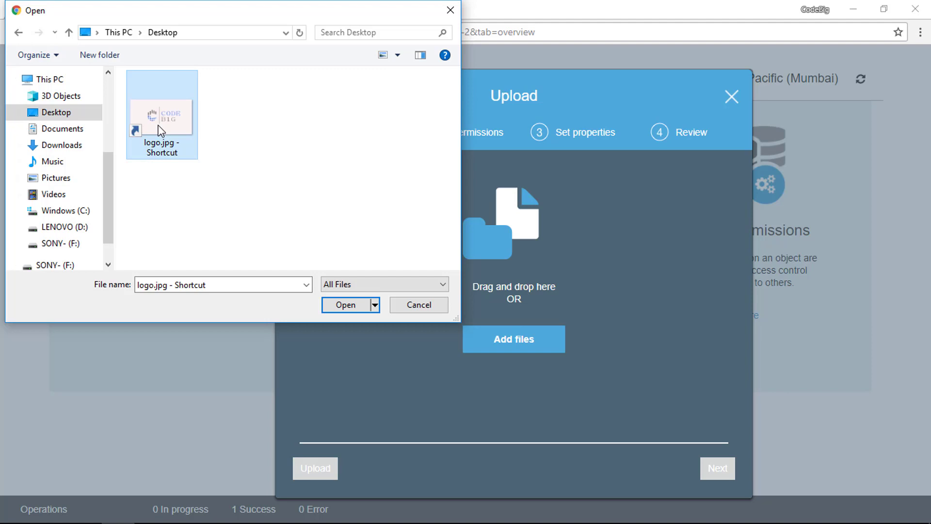
pyautogui.doubleClick(160, 131)
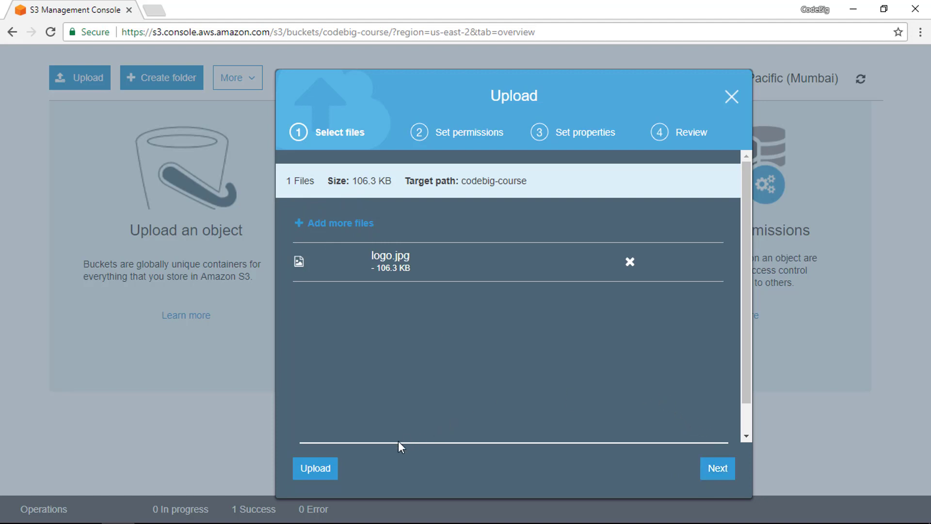
pyautogui.click(316, 473)
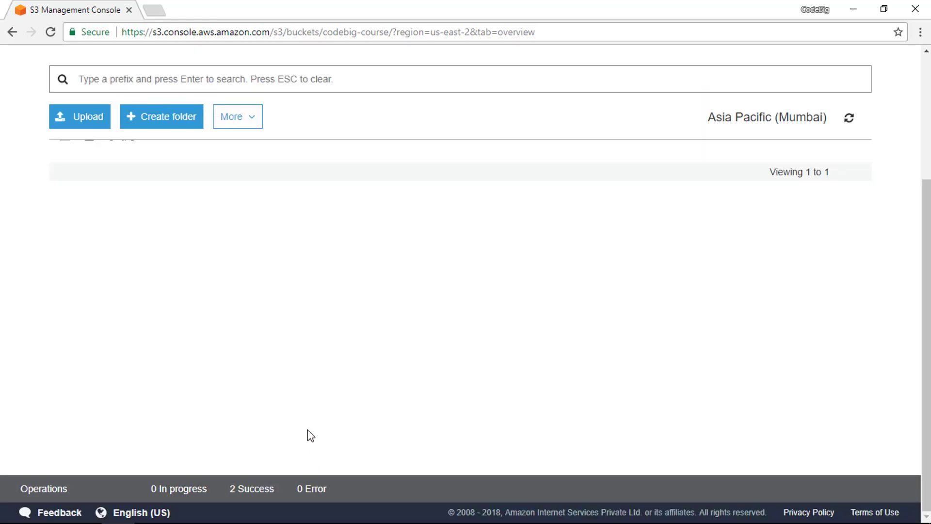
# - Open the detail page of logo.jpg in the codebig-course bucket and examine its overview and available actions
pyautogui.scroll(2, 305, 433)
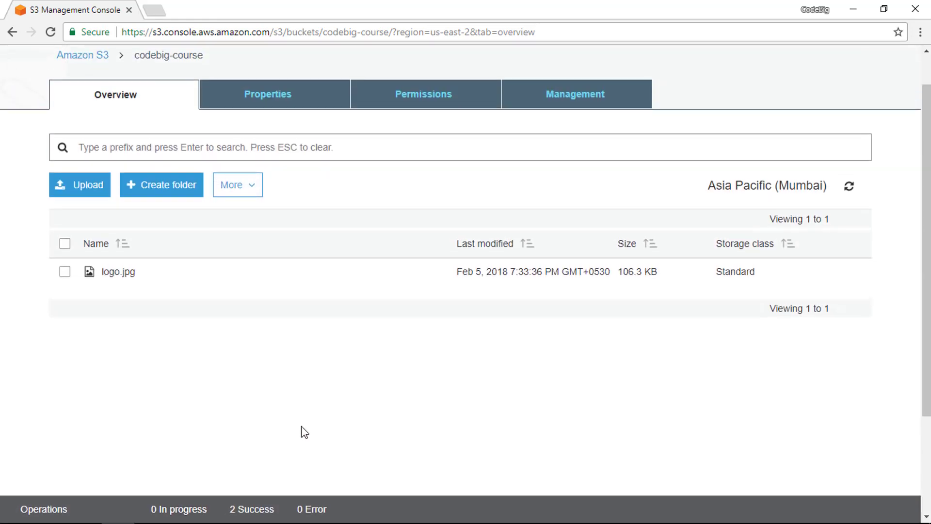
pyautogui.scroll(1, 293, 426)
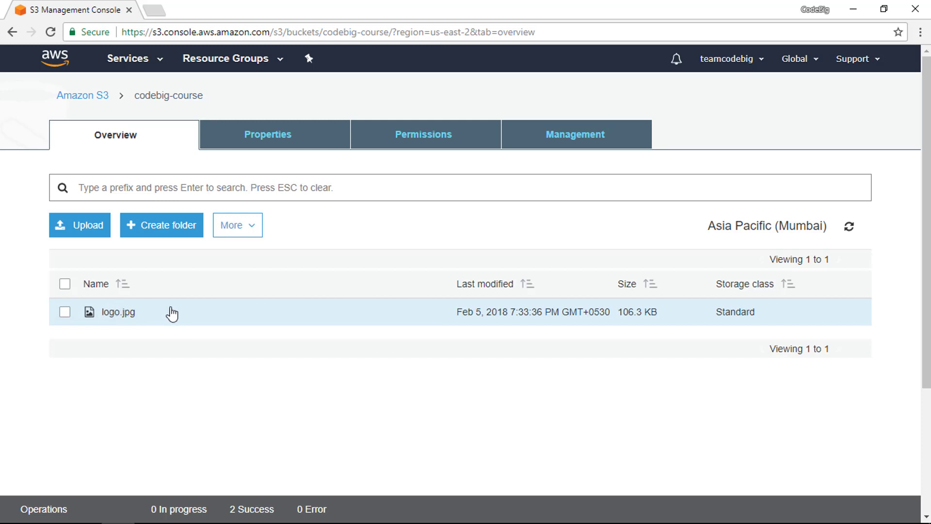
pyautogui.click(176, 317)
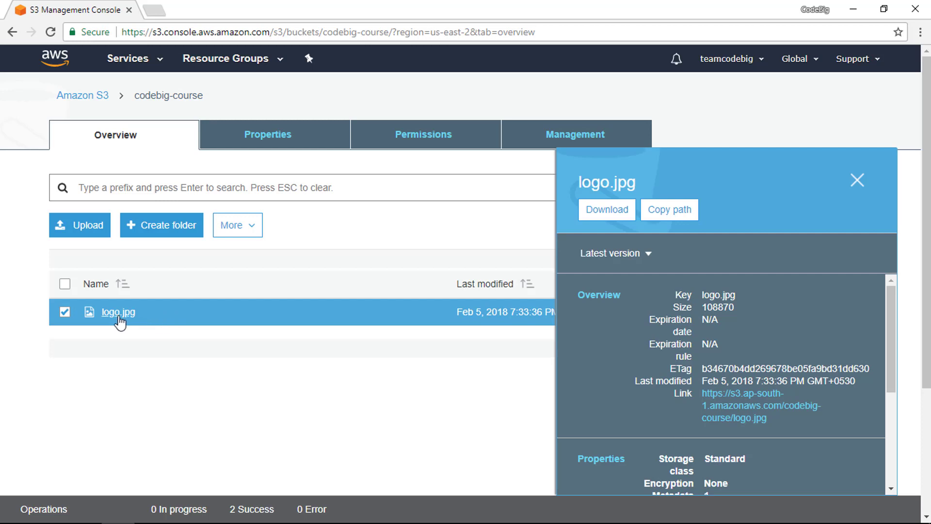
pyautogui.click(118, 312)
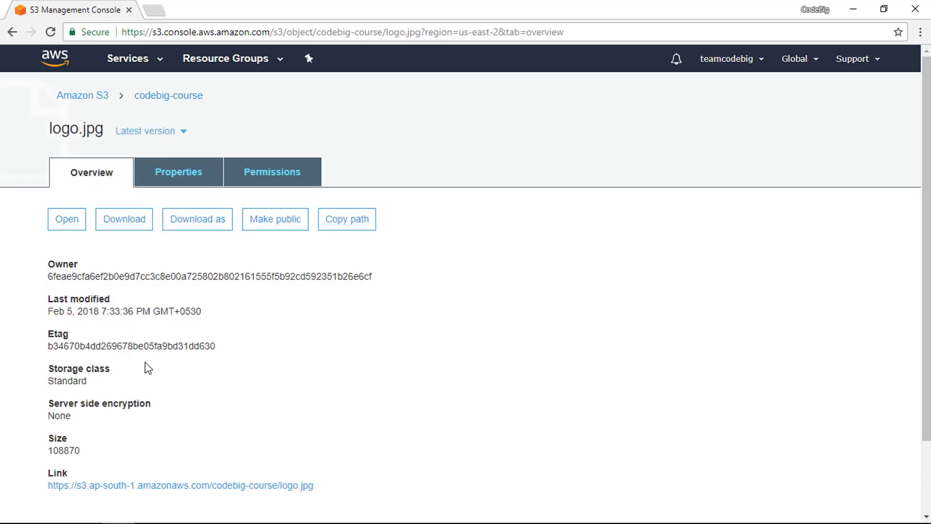
pyautogui.scroll(-1, 145, 366)
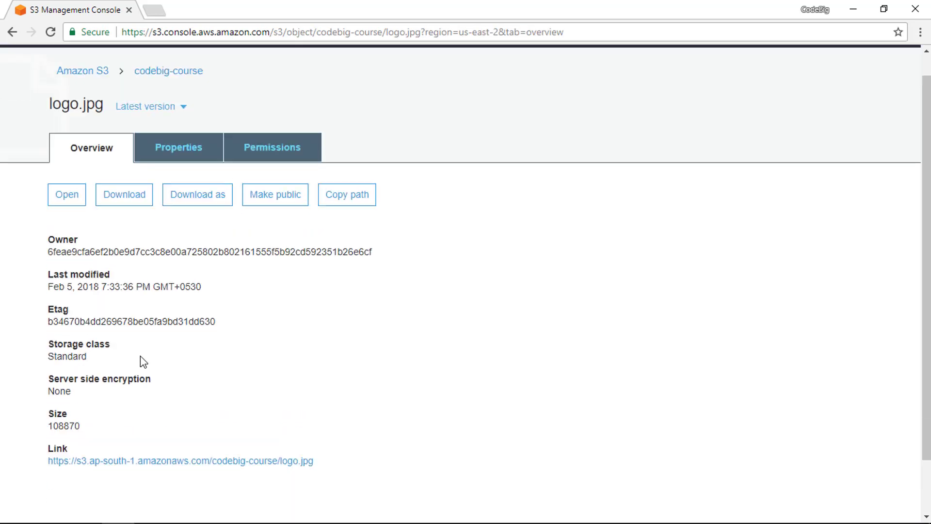
pyautogui.scroll(1, 143, 362)
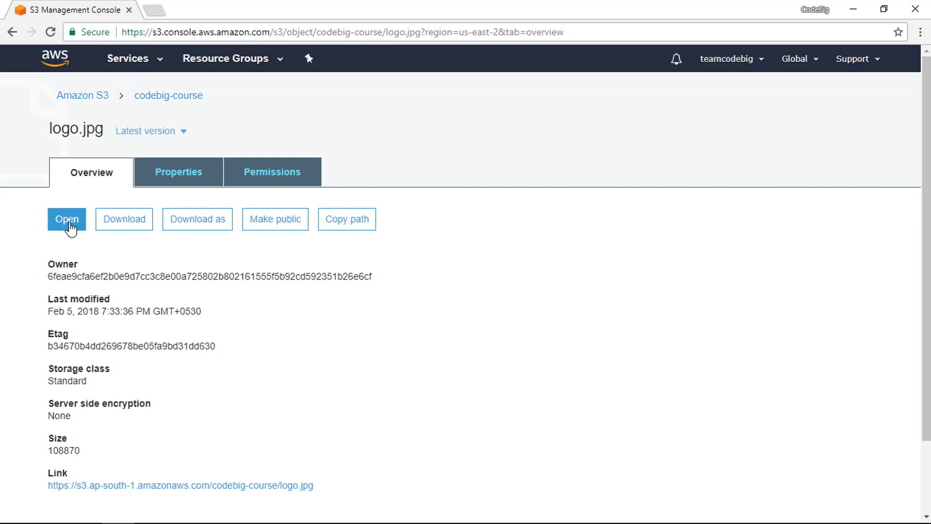
pyautogui.click(119, 224)
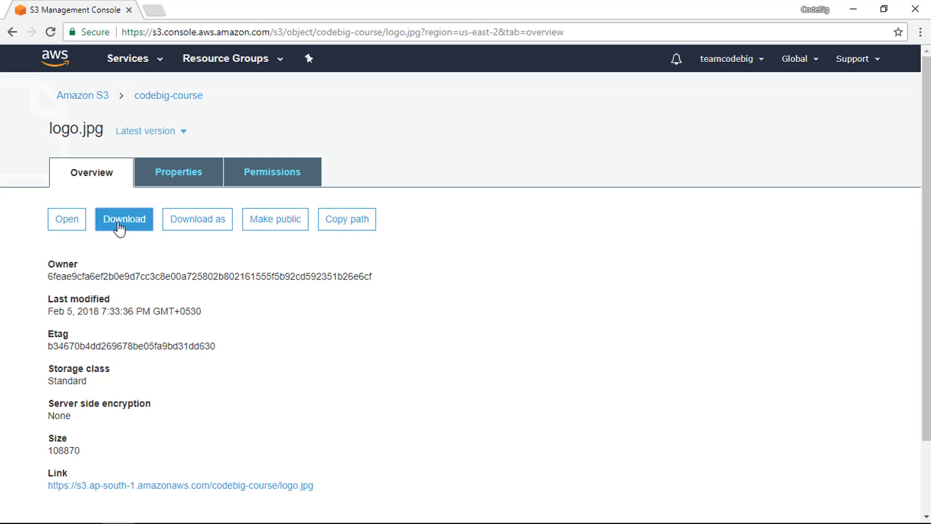